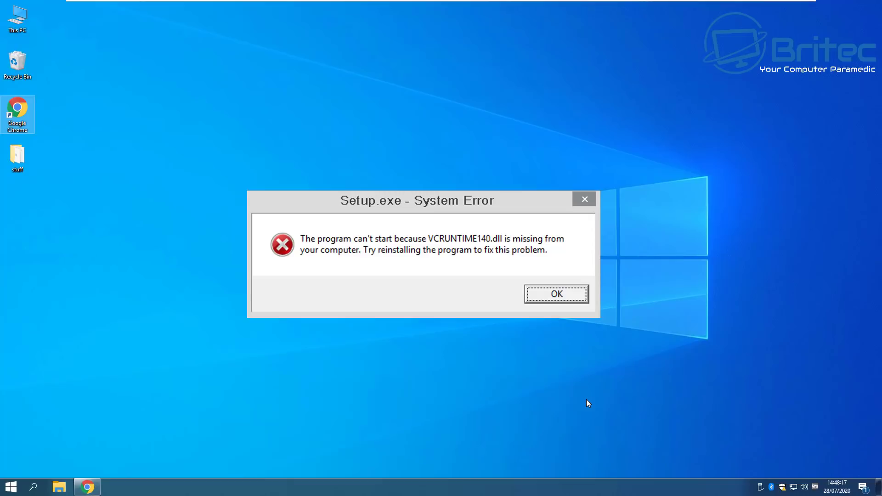
- Dismiss the Setup.exe system error about the missing VCRUNTIME140.dll
key(Return)
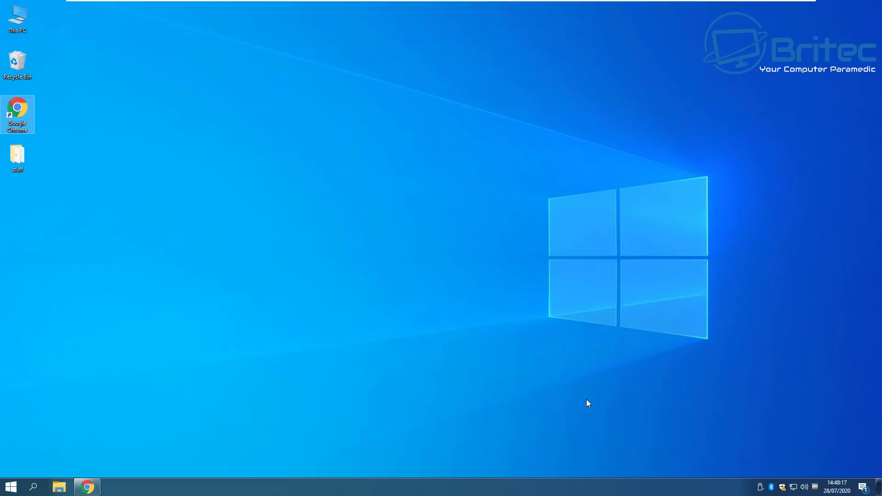
- Search 'control' to reach Control Panel, then open Programs and Features
click(34, 490)
text(control)
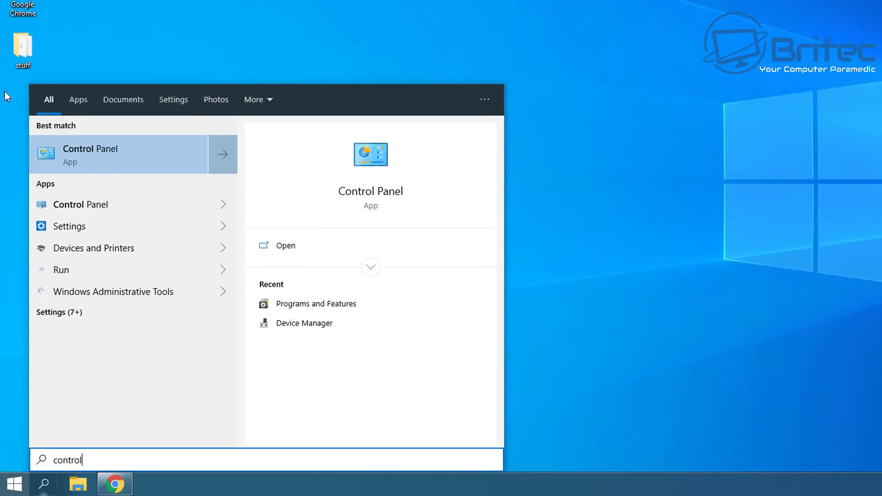
click(106, 156)
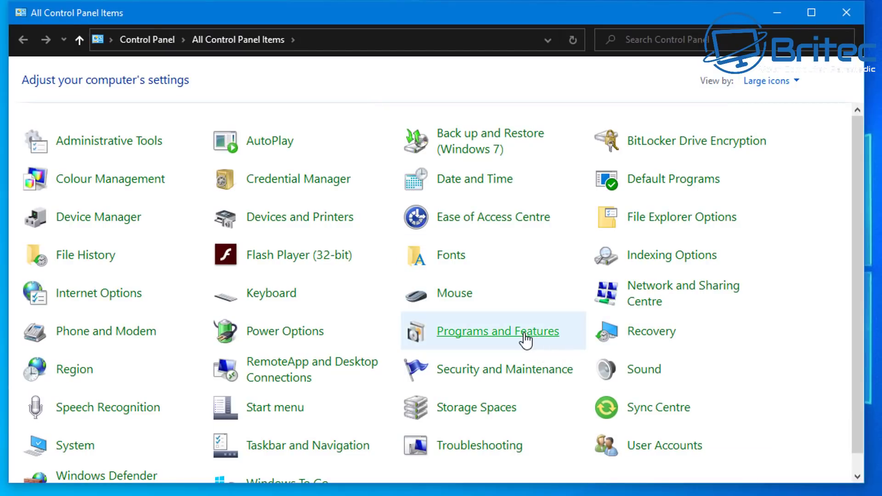
click(525, 336)
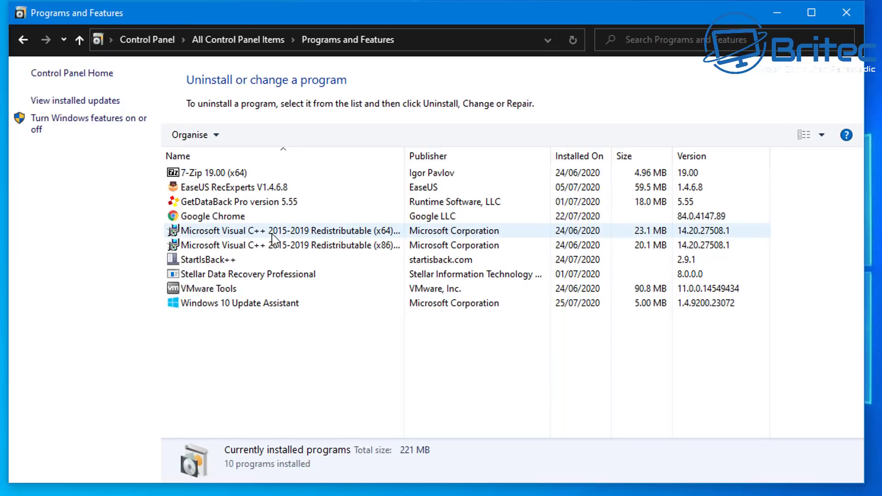
- Uninstall the Microsoft Visual C++ 2015-2019 Redistributable (x64)
click(322, 235)
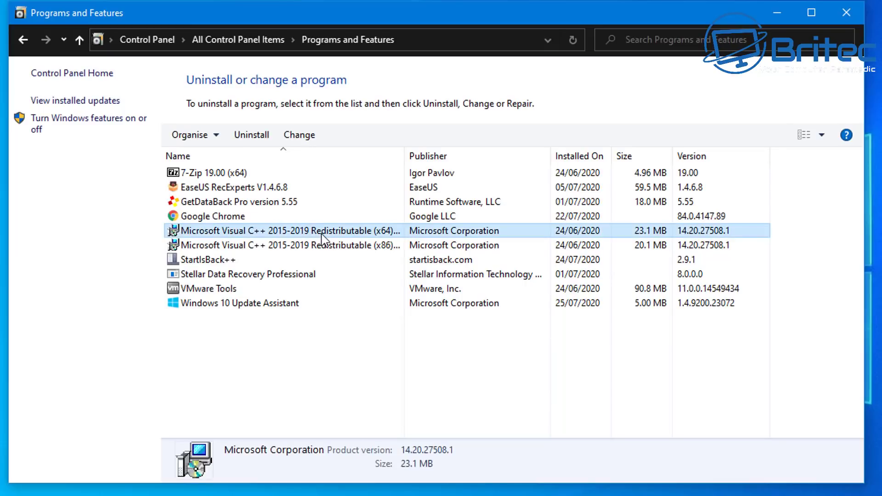
click(266, 139)
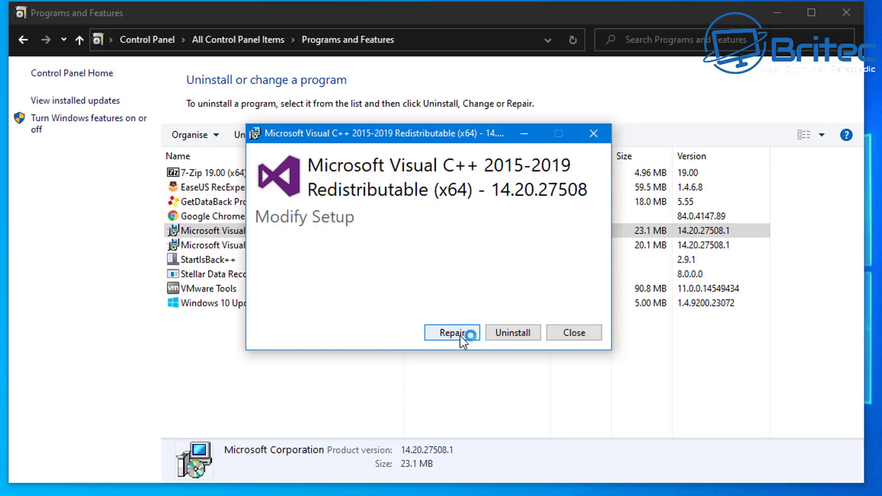
click(506, 334)
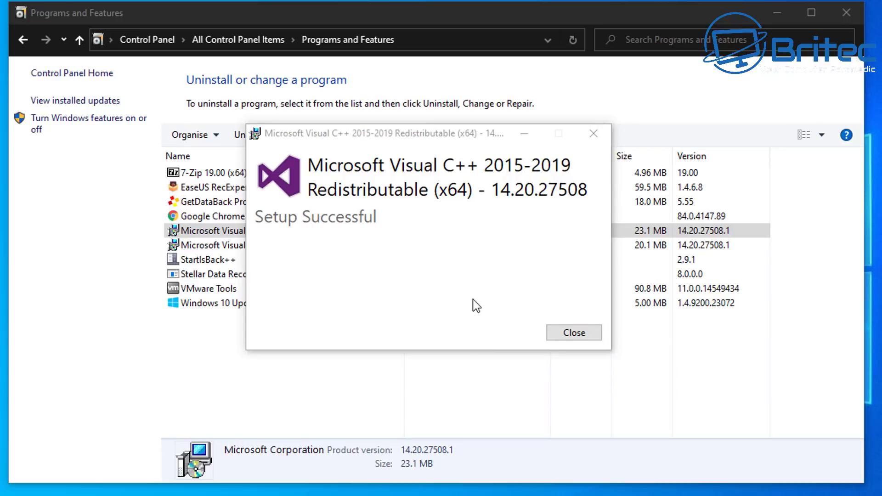
click(574, 334)
- Uninstall the Microsoft Visual C++ 2015-2019 Redistributable (x86)
click(329, 234)
click(252, 135)
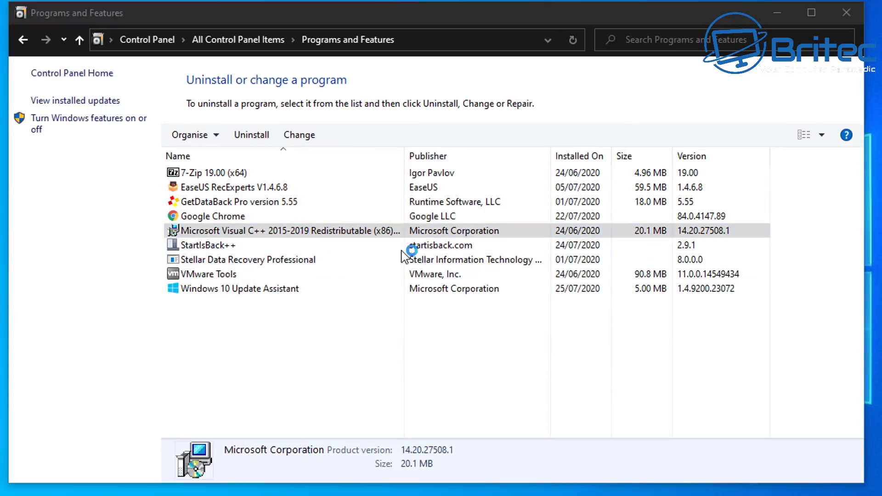
click(510, 334)
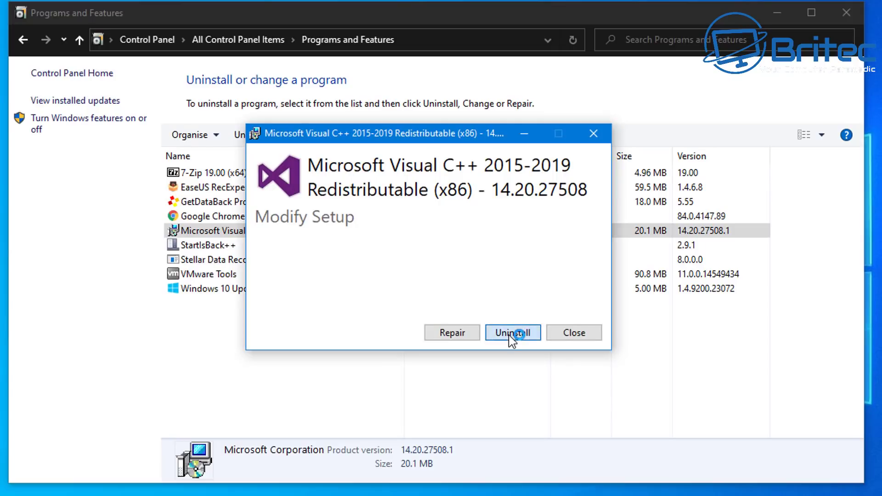
click(574, 332)
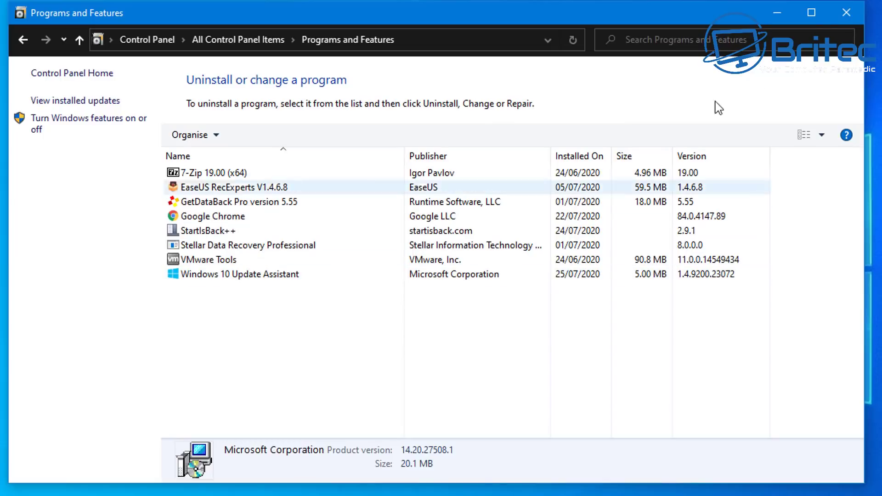
- Close Programs and Features, then download vc_redist.x64.exe, vc_redist.x86.exe and .NET Framework 3.5 SP1
click(847, 10)
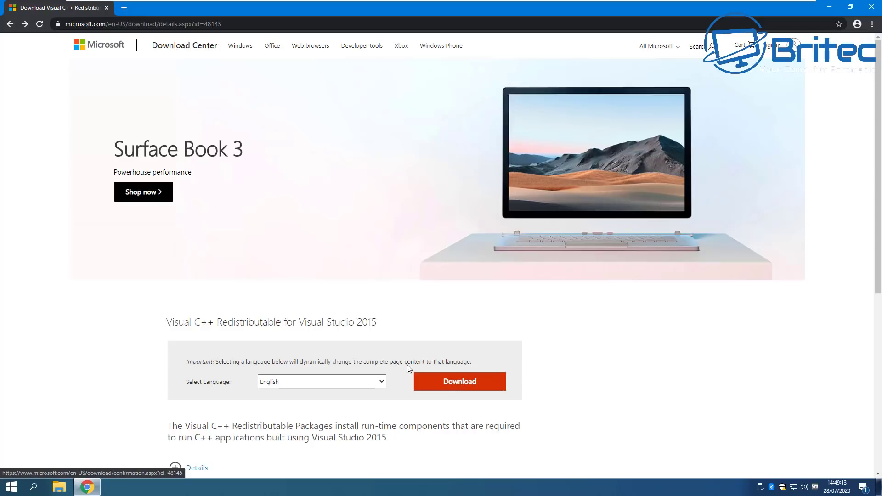
click(454, 393)
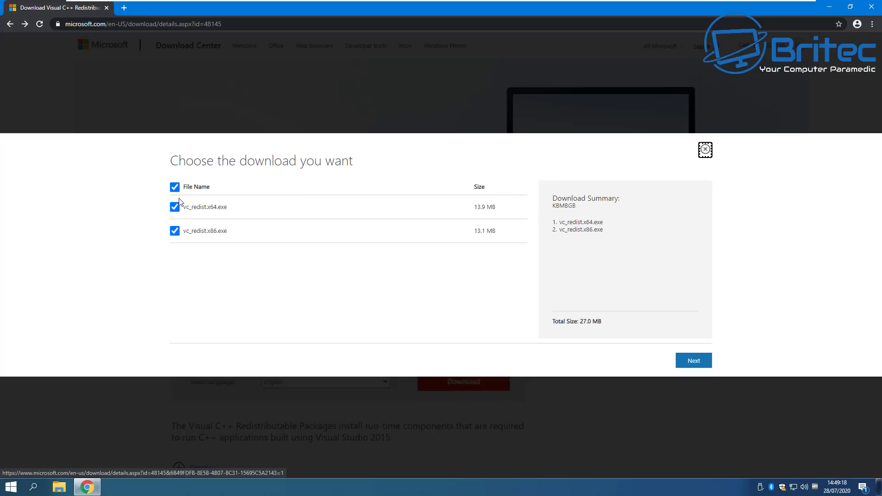
click(694, 361)
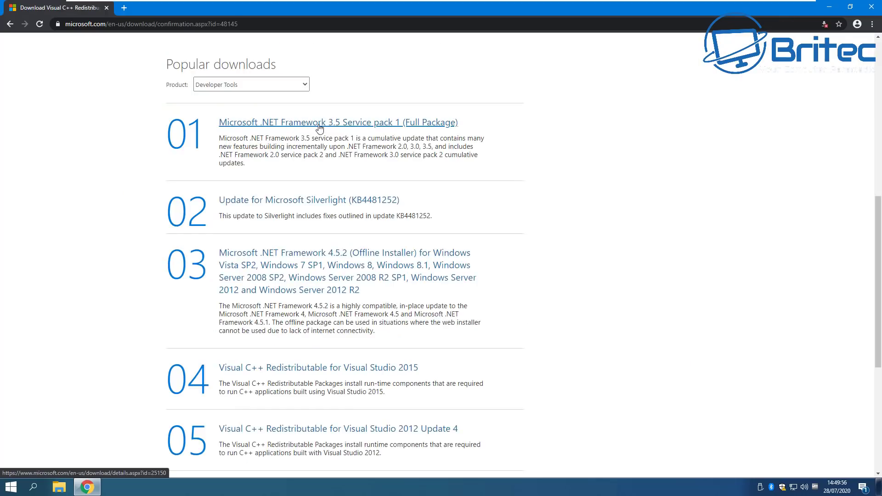
click(338, 127)
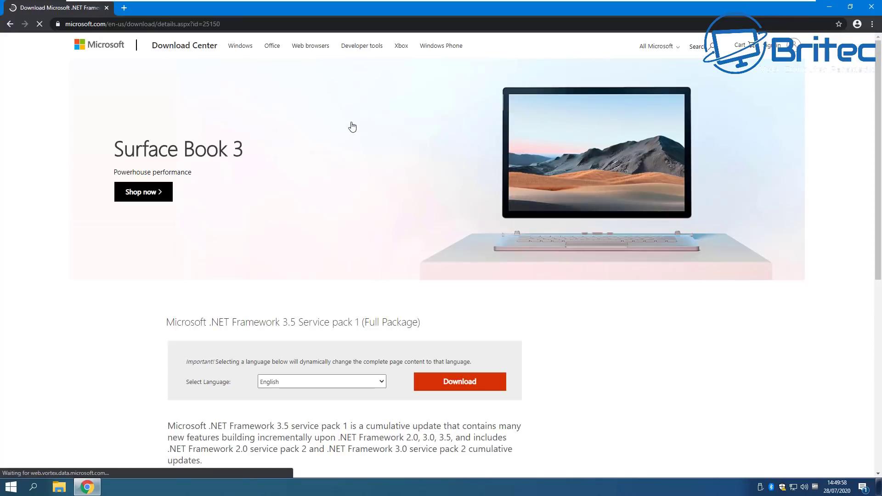
click(455, 385)
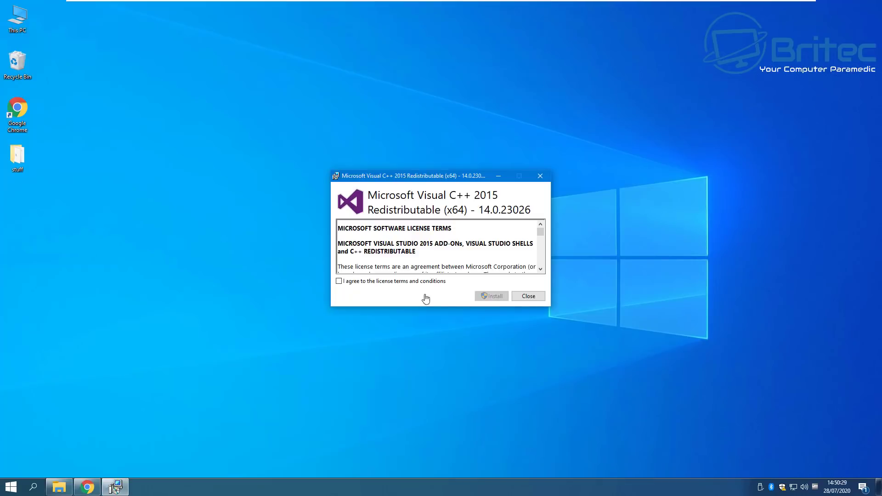
- Accept the license and install the Visual C++ 2015 Redistributable (x64) 14.0.23026
click(344, 283)
click(488, 296)
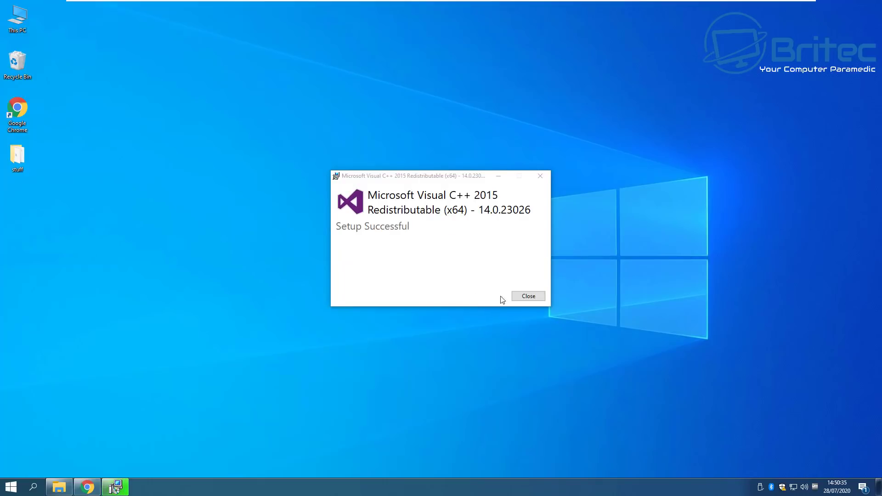
click(530, 298)
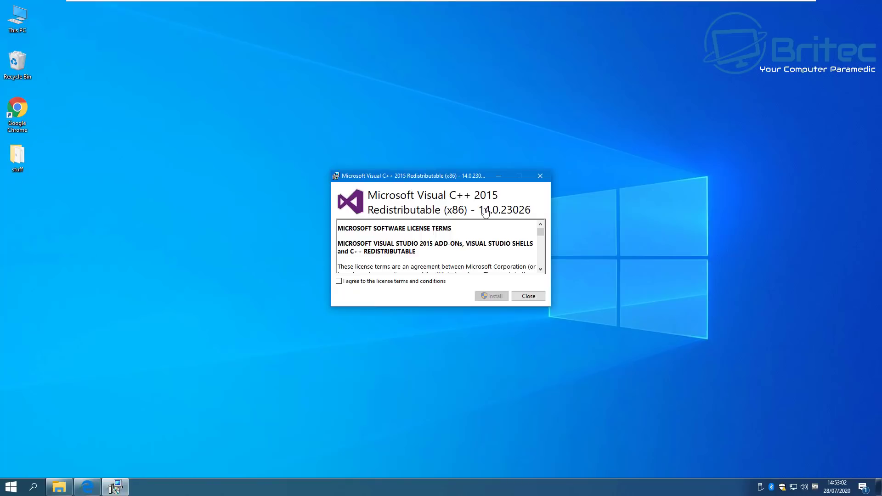
- Accept the license and install the Visual C++ 2015 Redistributable (x86) 14.0.23026
click(341, 282)
click(500, 297)
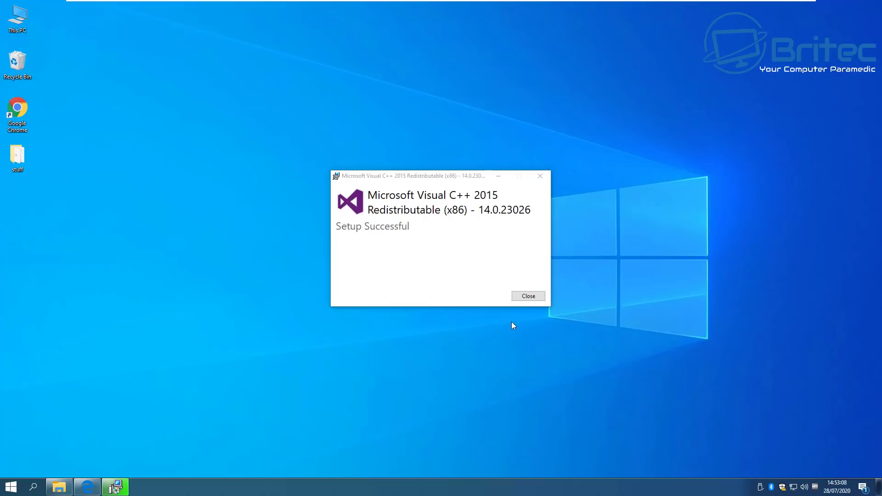
click(530, 297)
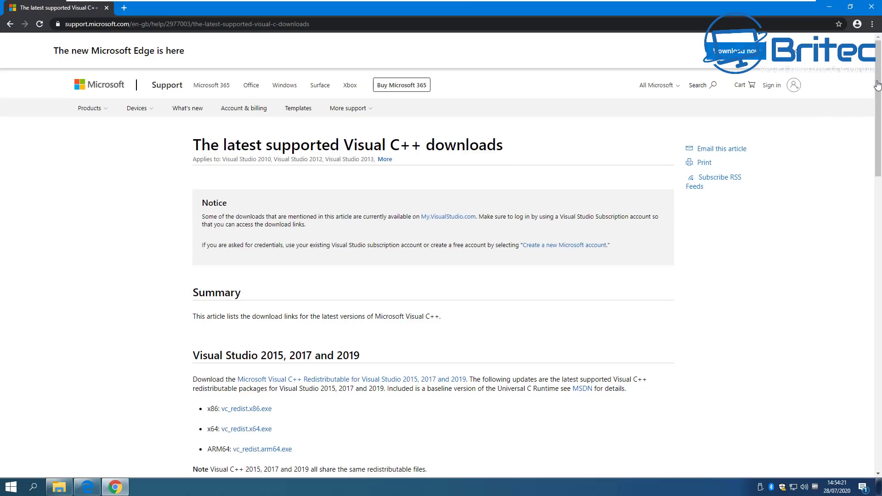
- Read the Visual C++ downloads article down to the Visual Studio 2008 section, then minimize Chrome
drag(879, 85, 881, 178)
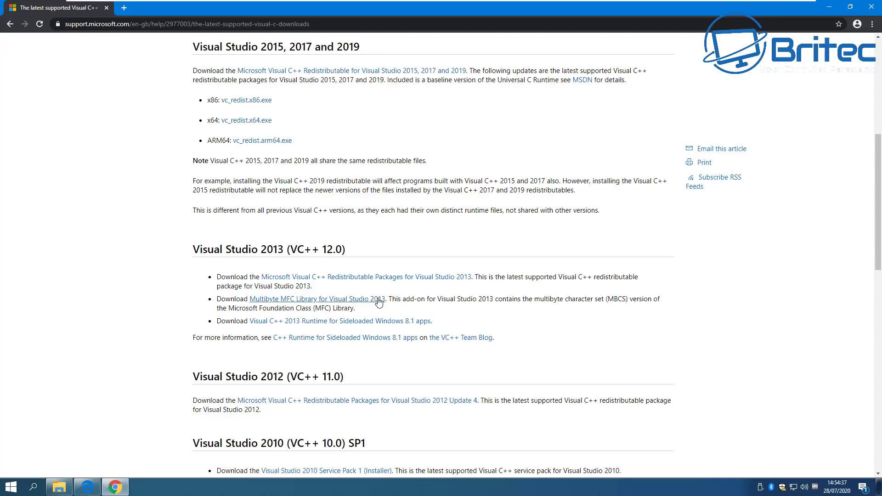
scroll(378, 306, down, 6)
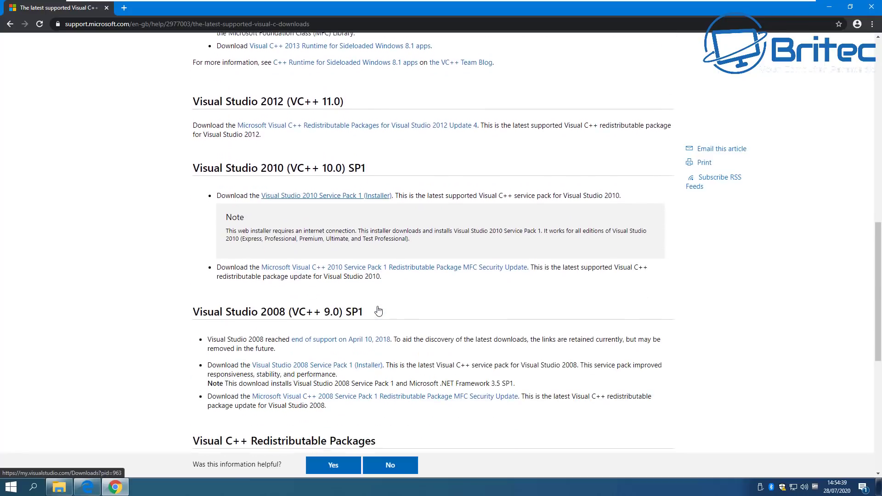
scroll(378, 312, down, 2)
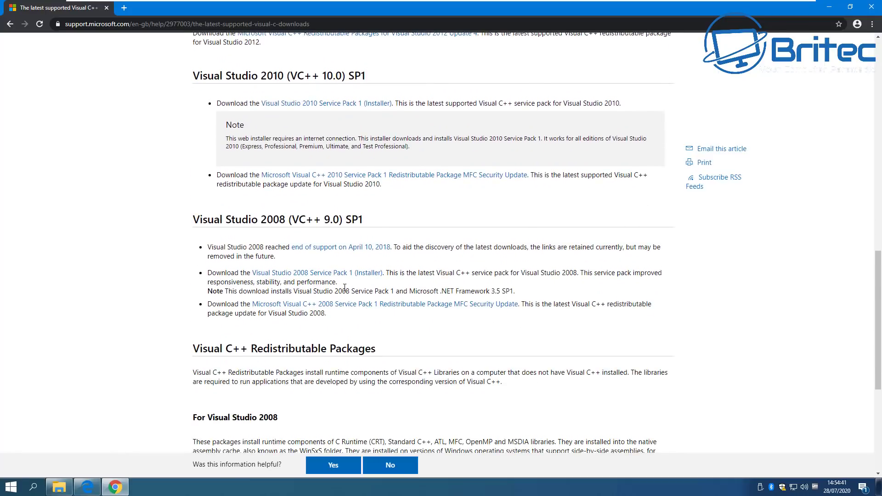
scroll(345, 288, down, 4)
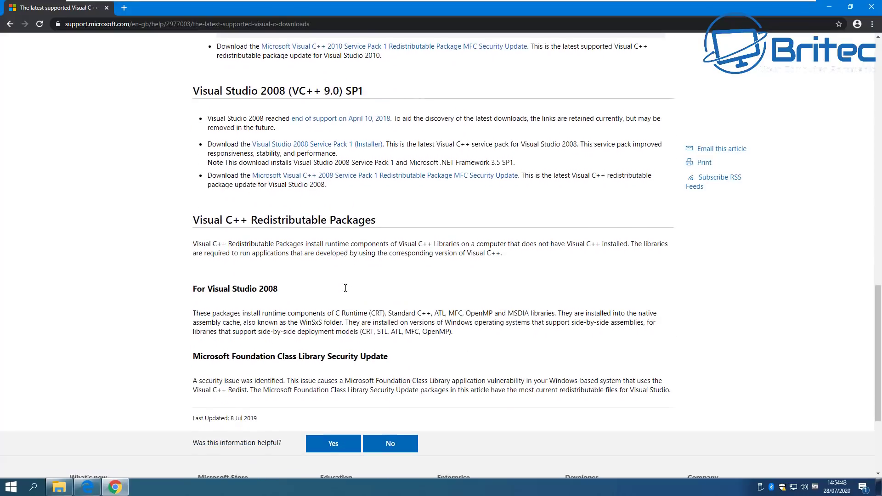
click(830, 8)
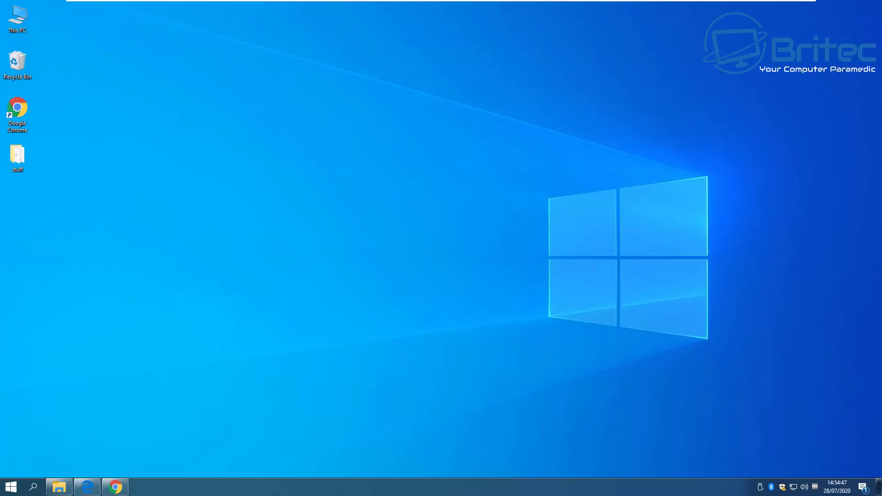
- Check Programs and Features shows only the Visual C++ 2015 redistributables, then close it
click(33, 487)
text(control)
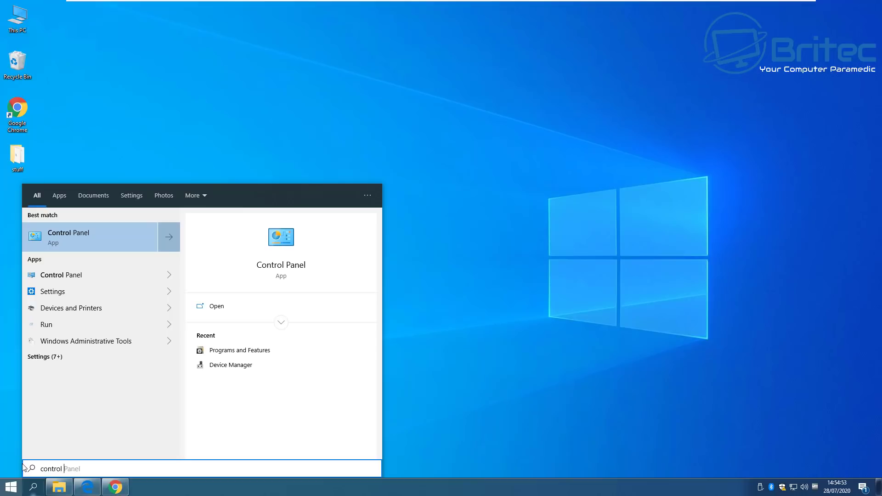
click(52, 241)
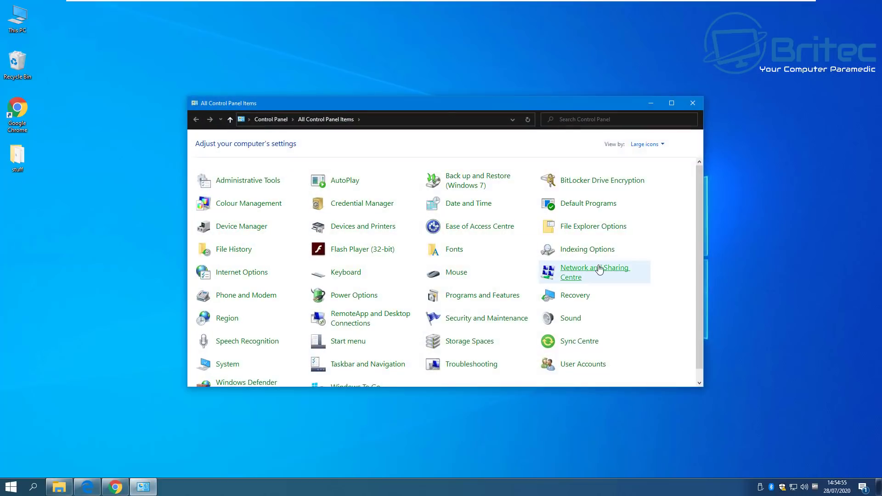
click(488, 302)
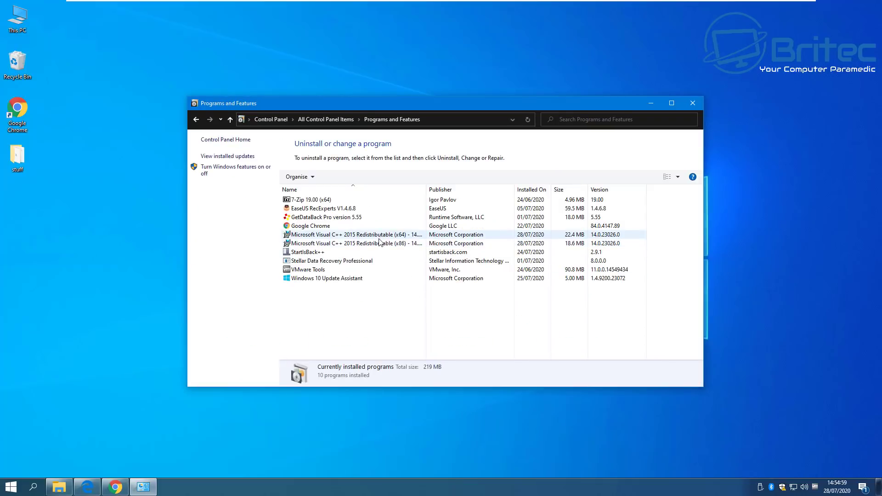
click(693, 104)
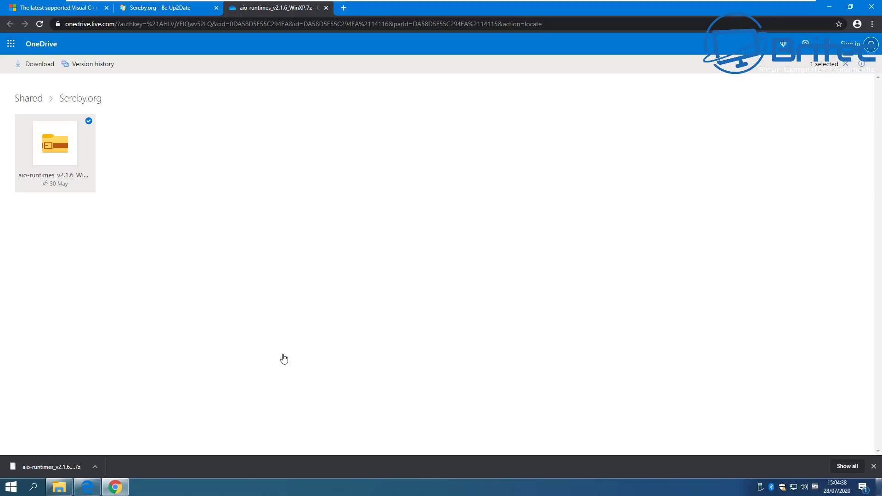
- Open the downloaded aio-runtimes_v2.1.6_WinXP.7z from Chrome's download bar, then dismiss the bar
click(33, 467)
right_click(48, 466)
click(73, 443)
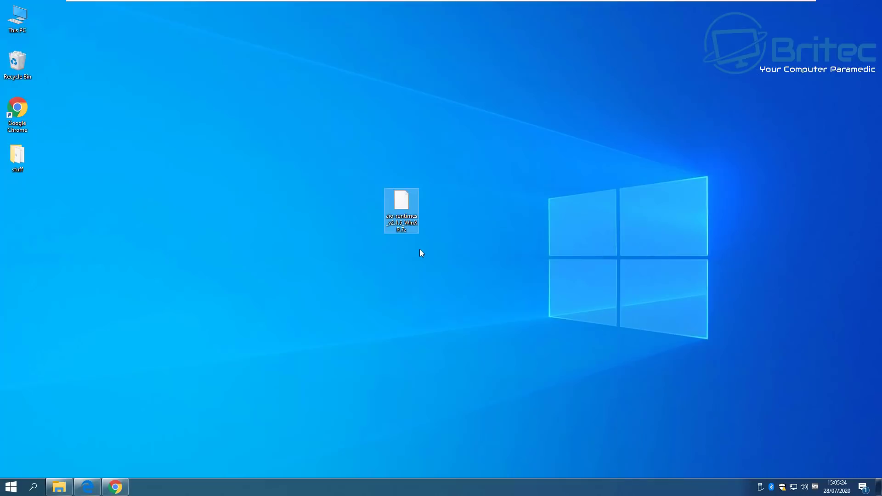
- Open the 7z archive in 7-Zip and extract svcpack, WinPKG.xml and entries_AIORuntimes.ini to the desktop
right_click(408, 200)
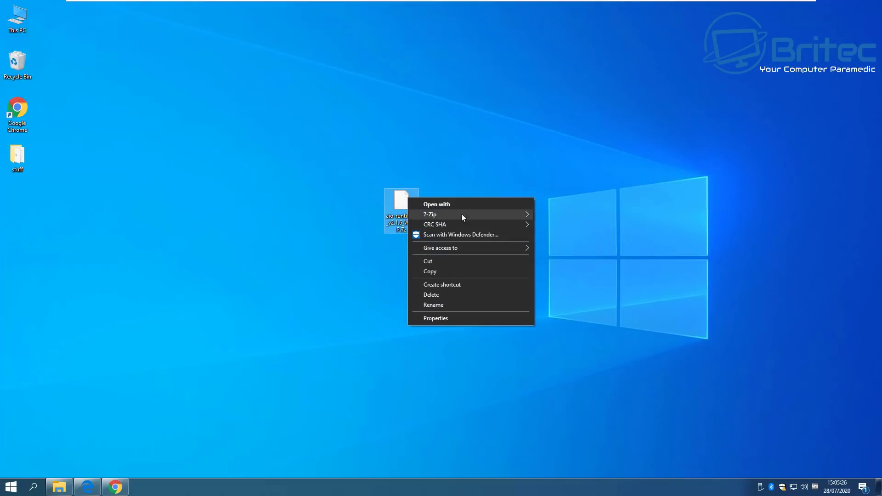
mouse_move(461, 214)
click(566, 214)
drag(311, 228, 443, 51)
click(649, 79)
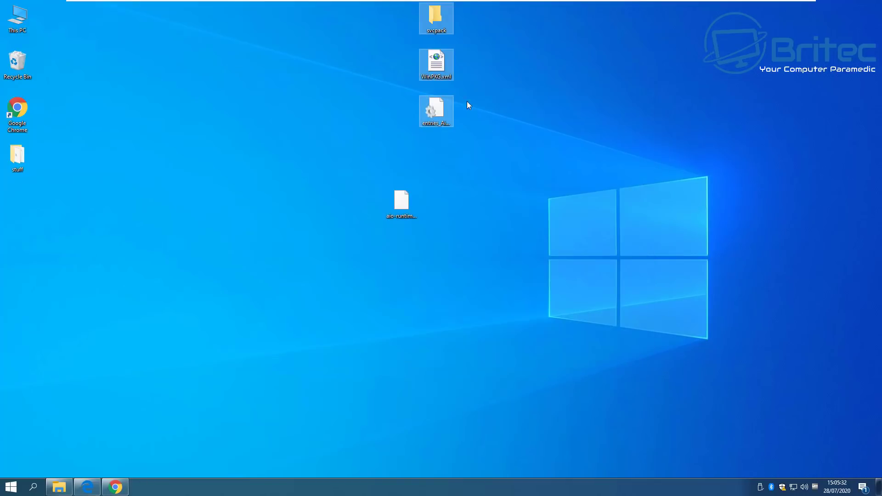
drag(436, 19, 461, 154)
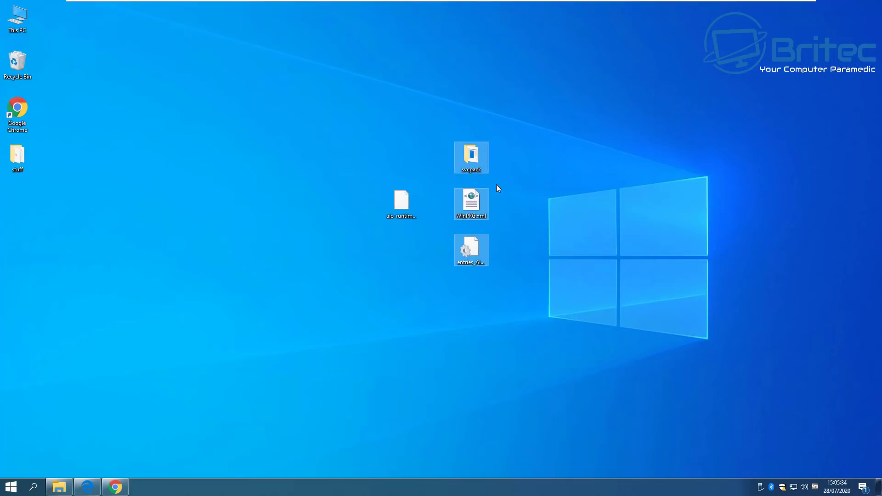
- Open the svcpack folder and select aio-runtimes.exe
click(473, 155)
click(503, 229)
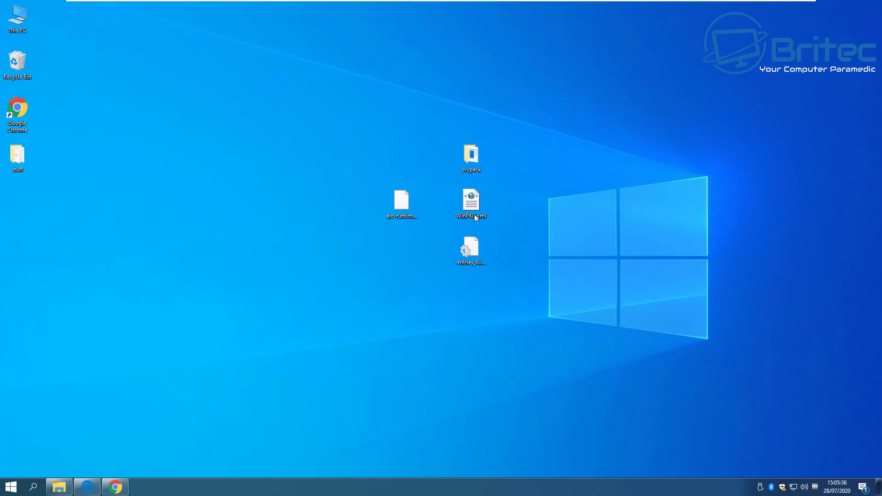
double_click(473, 158)
click(303, 226)
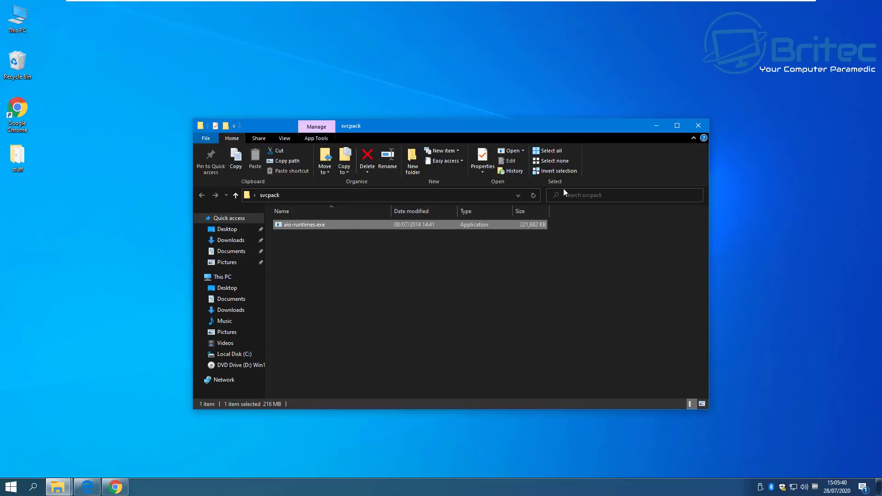
- Close the svcpack folder window while the WinPKG installer runs
click(699, 127)
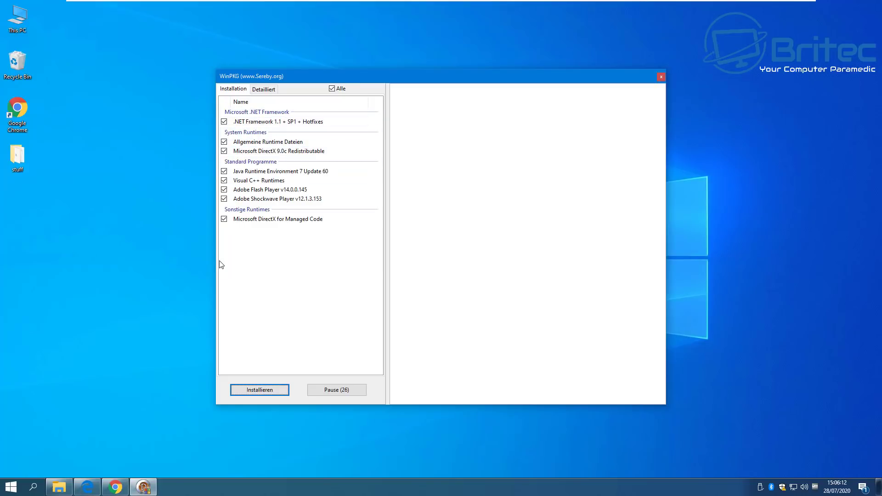
- Review the Detailliert package list, then install all checked runtimes from the Installation tab
click(263, 91)
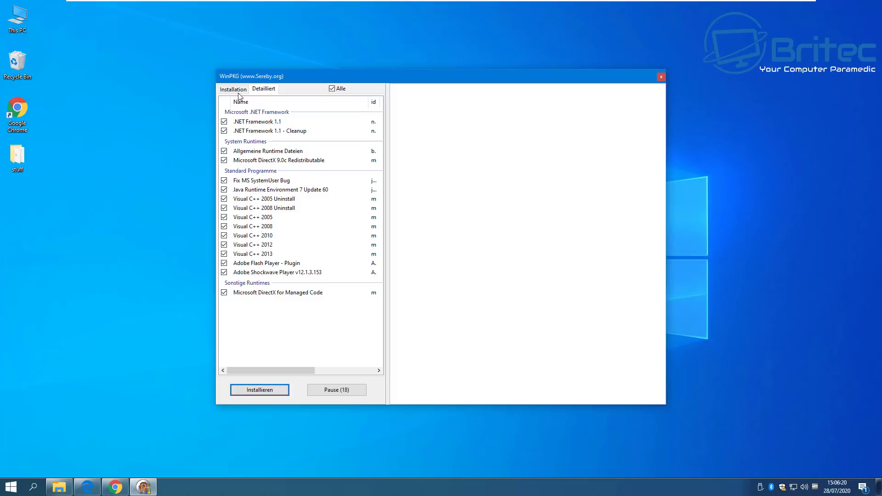
click(239, 92)
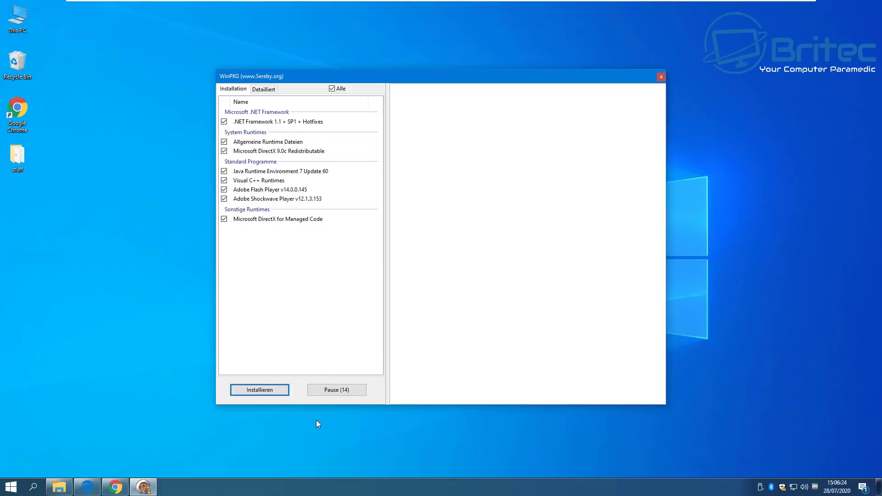
click(268, 393)
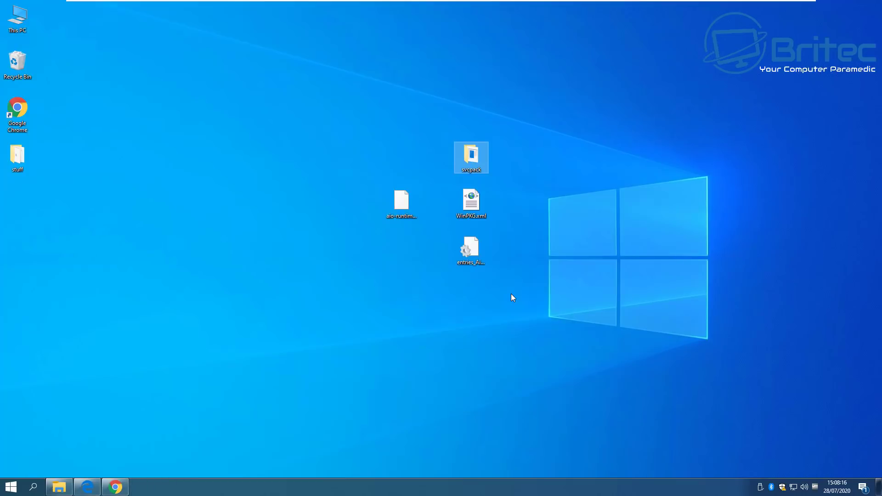
- Open Control Panel by searching 'control panel' in Windows search
click(40, 486)
text(con)
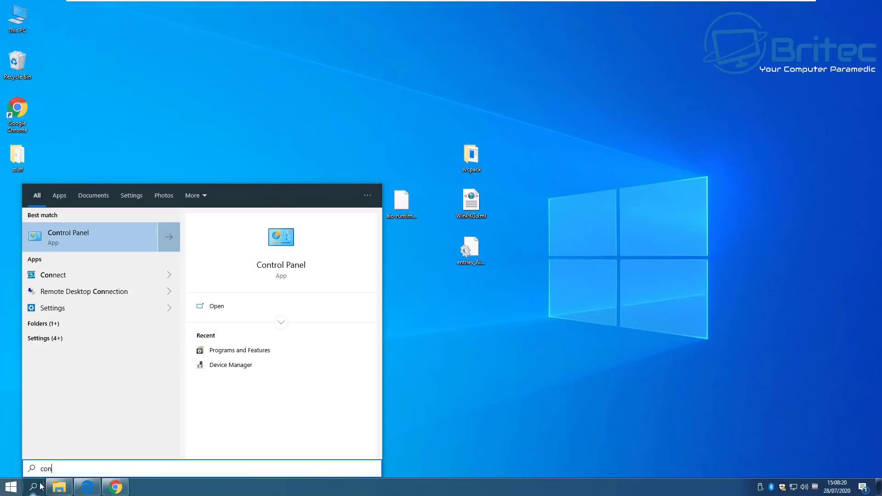
text(trol panel)
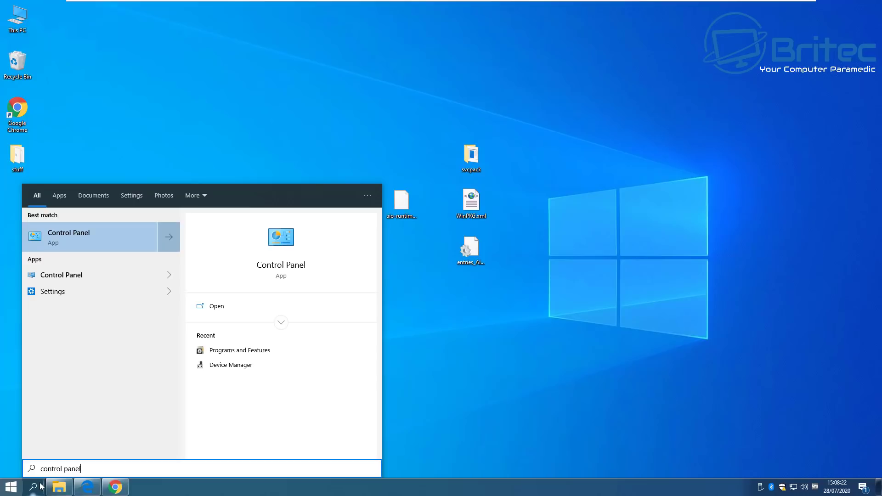
click(131, 242)
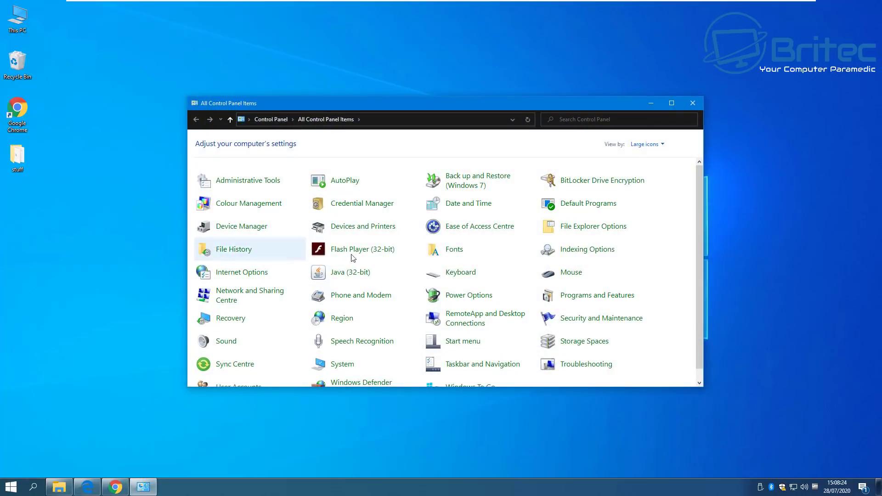
- Check the Visual C++ 2005–2015 entries in Programs and Features, close it, and select the desktop leftovers
click(575, 302)
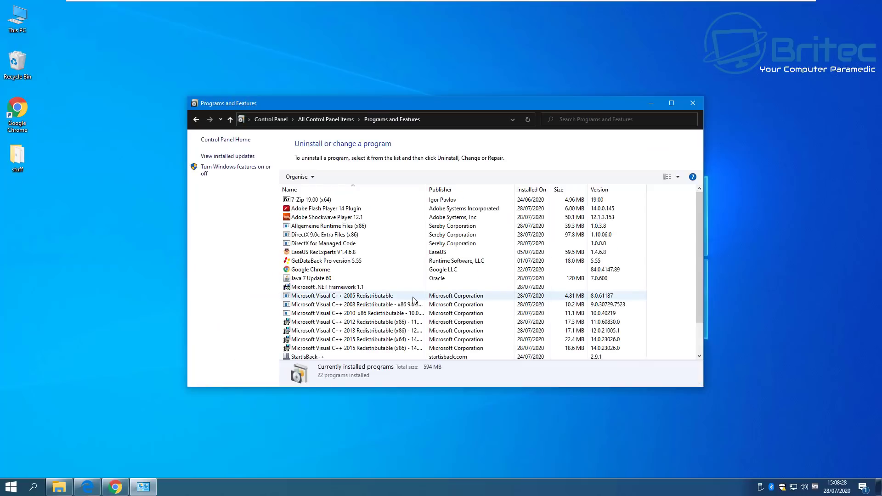
scroll(414, 302, down, 2)
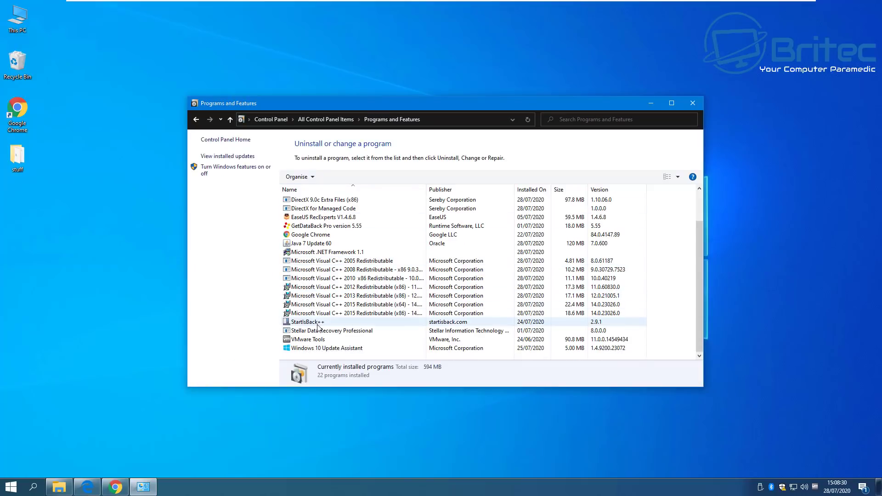
scroll(376, 271, up, 2)
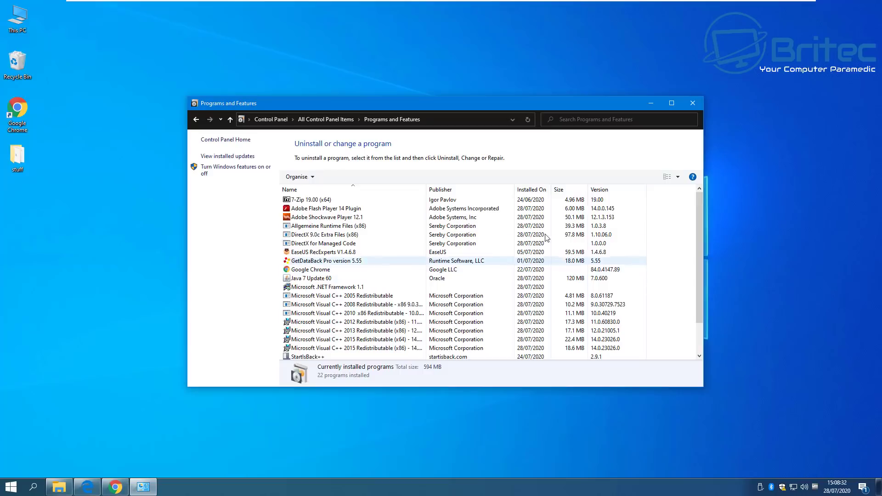
click(696, 102)
drag(623, 249, 400, 168)
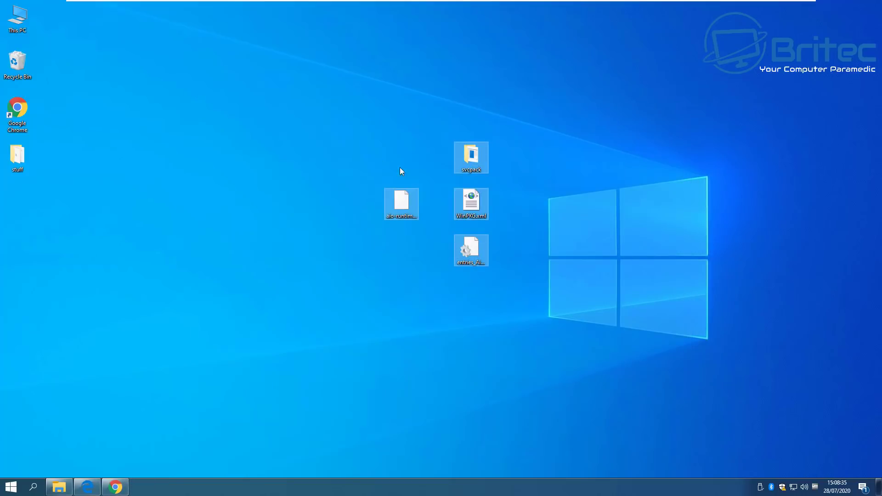
- Delete the four selected desktop items, confirming the move to the Recycle Bin
right_click(409, 206)
click(442, 294)
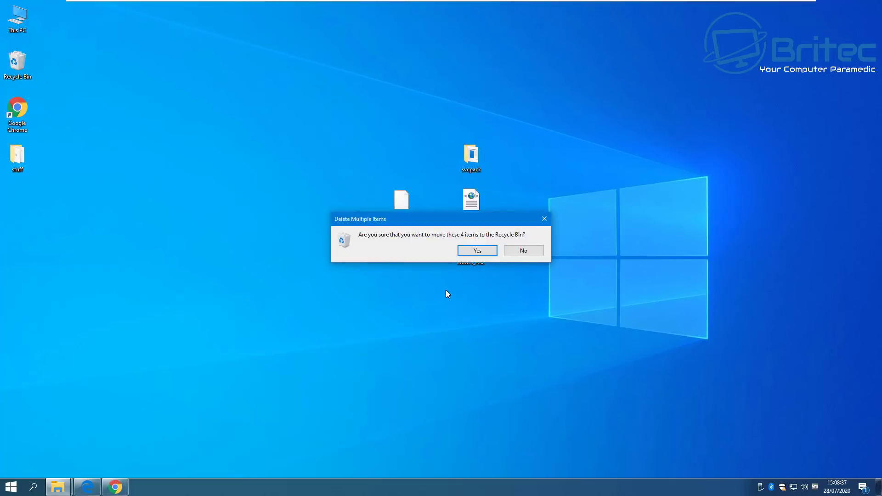
click(478, 251)
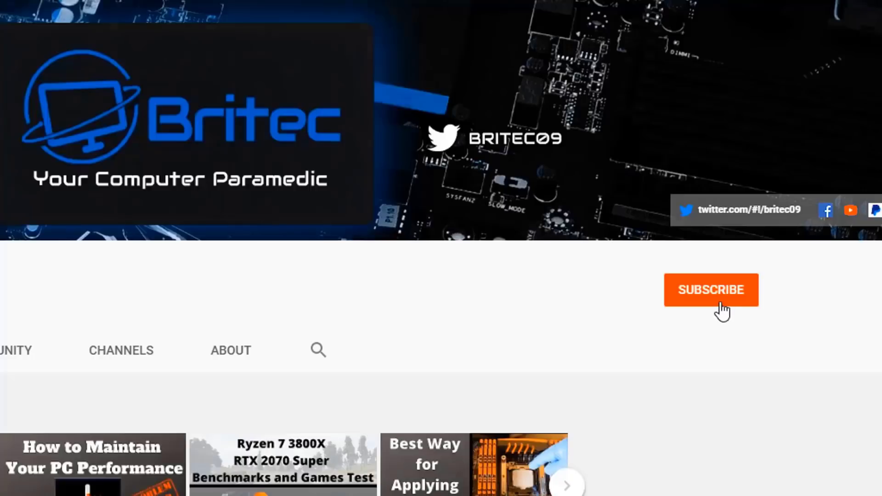
- Subscribe to the Britec channel and set its notification bell to All
click(722, 312)
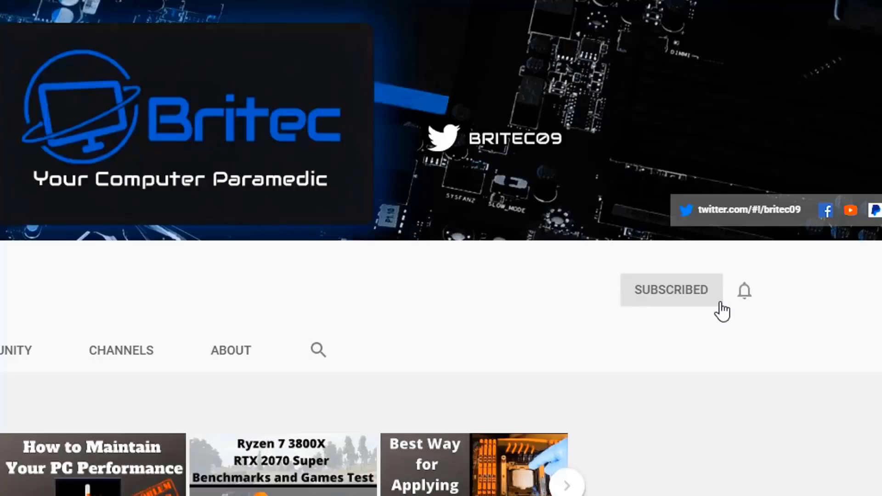
click(745, 295)
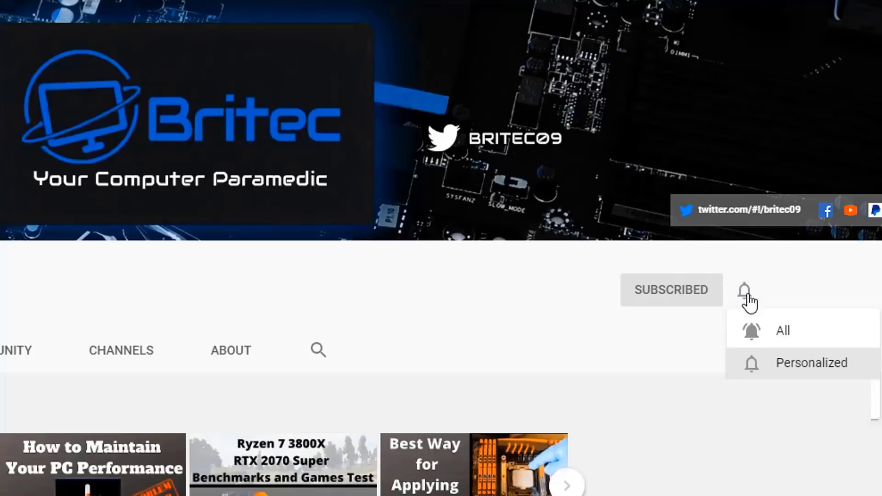
click(767, 333)
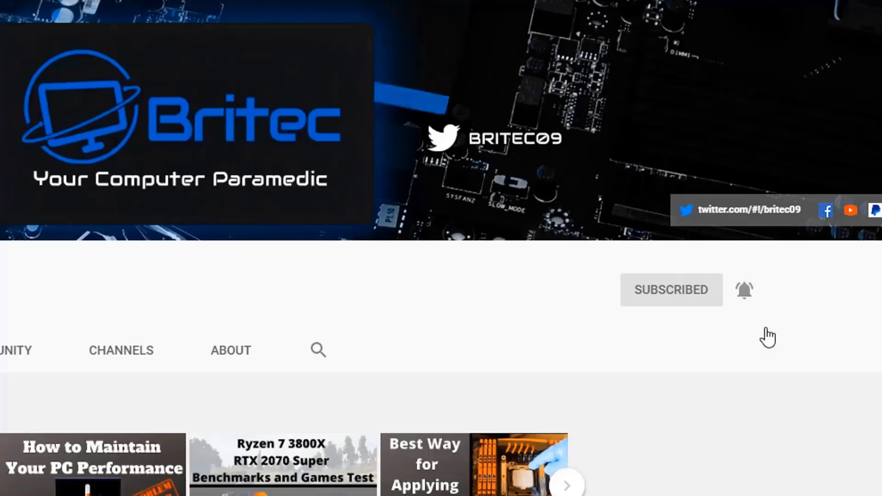